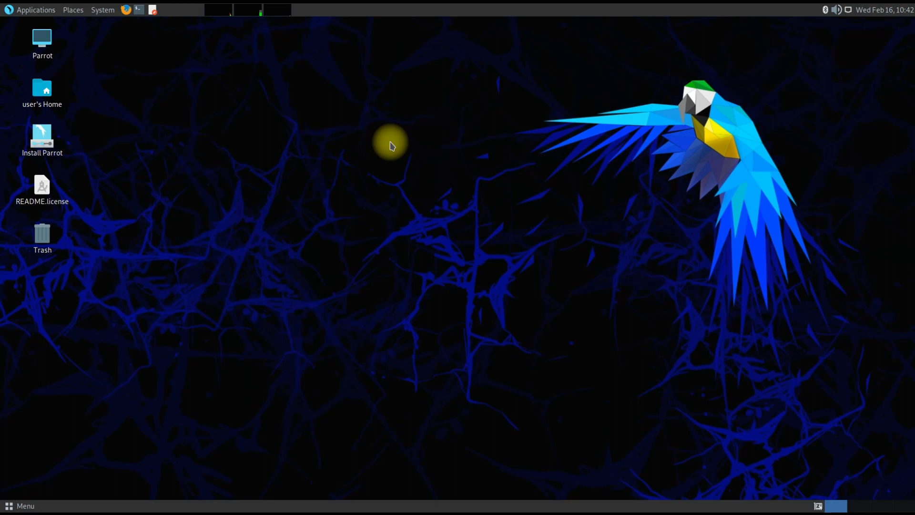
- Launch the Parrot installer from the desktop and proceed with American English as the installation language
{"action": "right_click", "coordinate": [50, 143]}
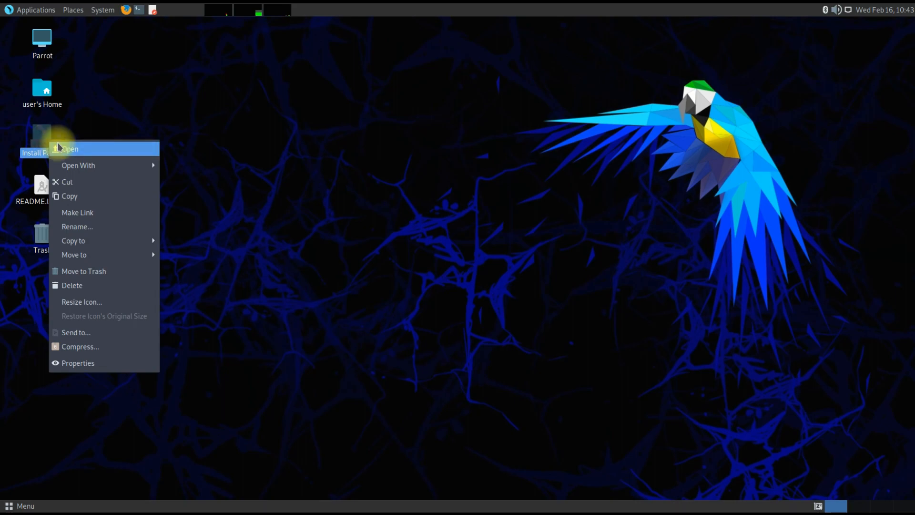
{"action": "left_click", "coordinate": [59, 145]}
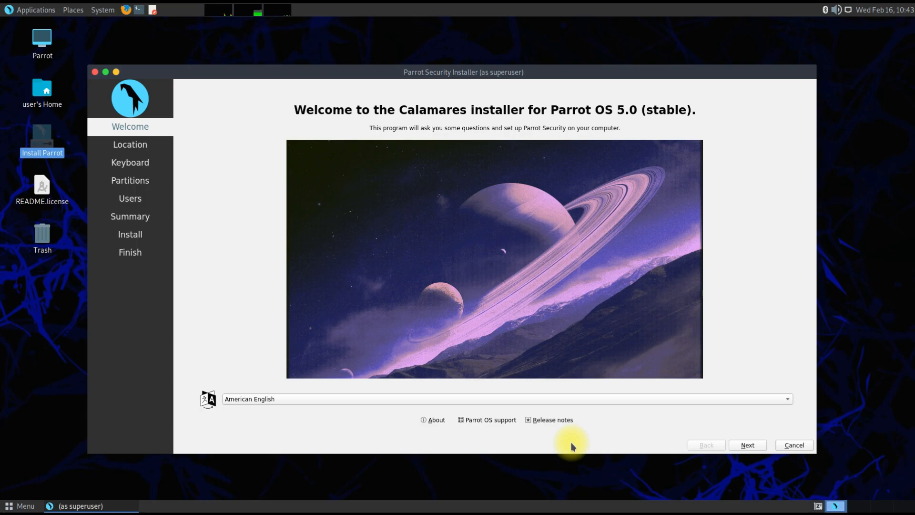
{"action": "left_click", "coordinate": [791, 400]}
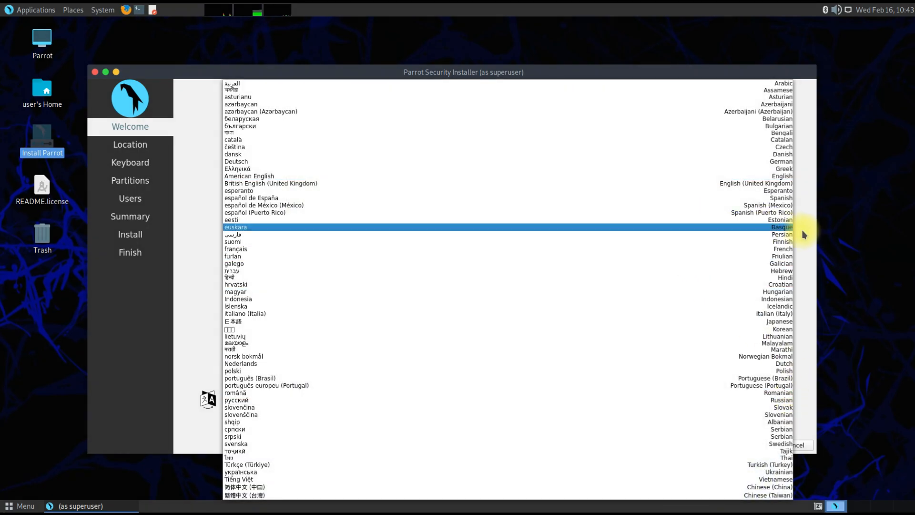
{"action": "left_click", "coordinate": [806, 234]}
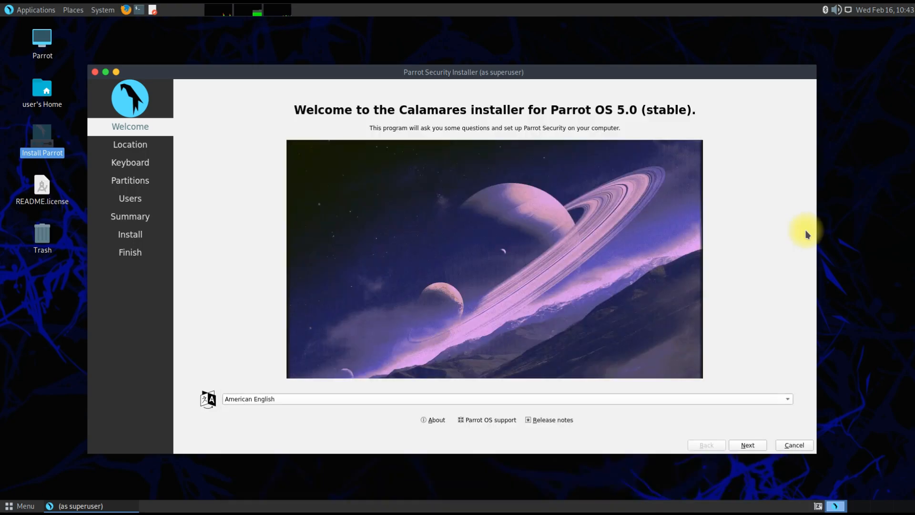
{"action": "left_click", "coordinate": [756, 447]}
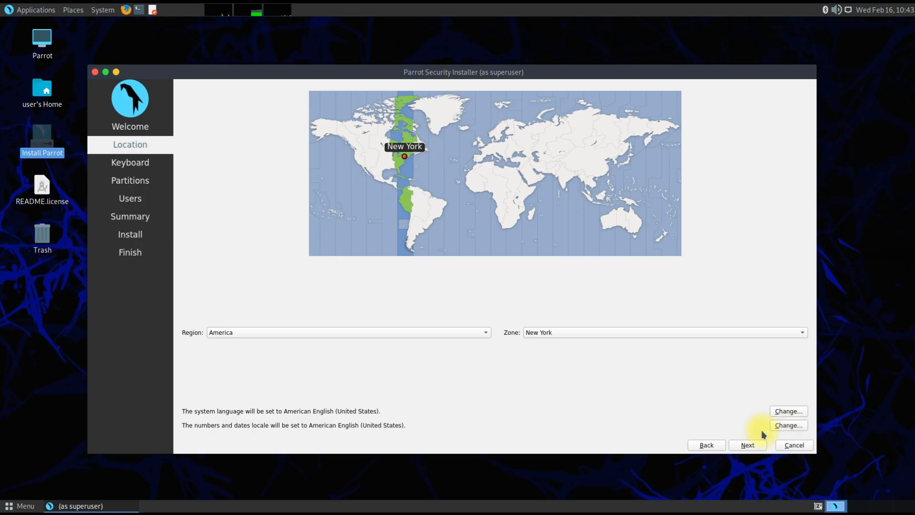
- Accept the America/New York time zone and the default English (US) keyboard layout
{"action": "left_click", "coordinate": [761, 446]}
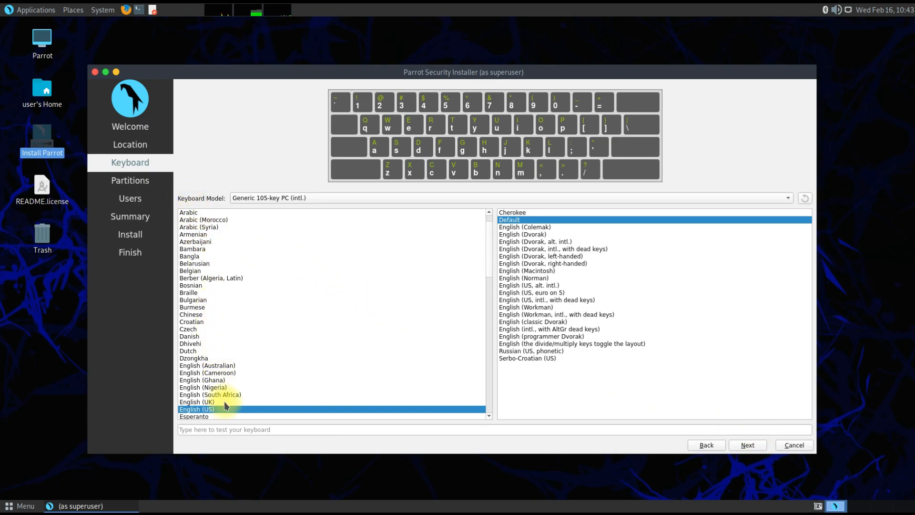
{"action": "left_click", "coordinate": [747, 448]}
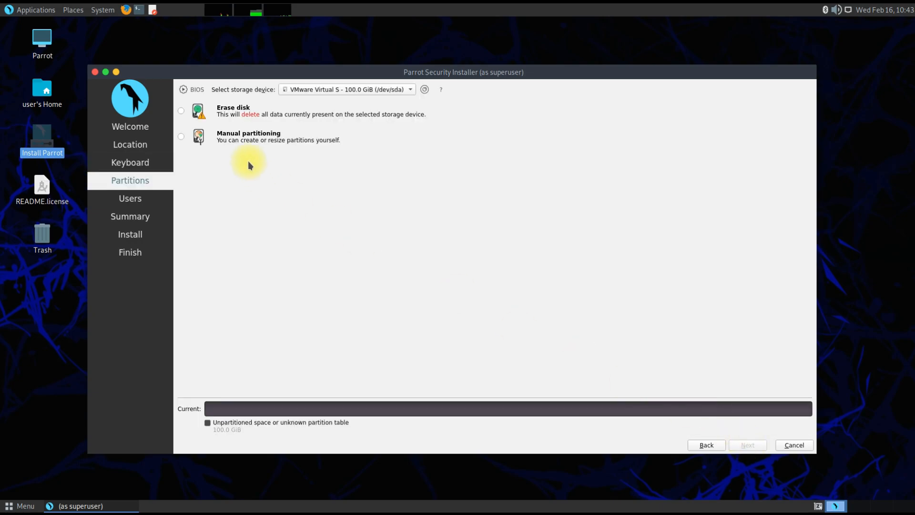
- Choose to erase the 100 GiB disk with the Swap to file option and proceed to the user setup
{"action": "left_click", "coordinate": [184, 113]}
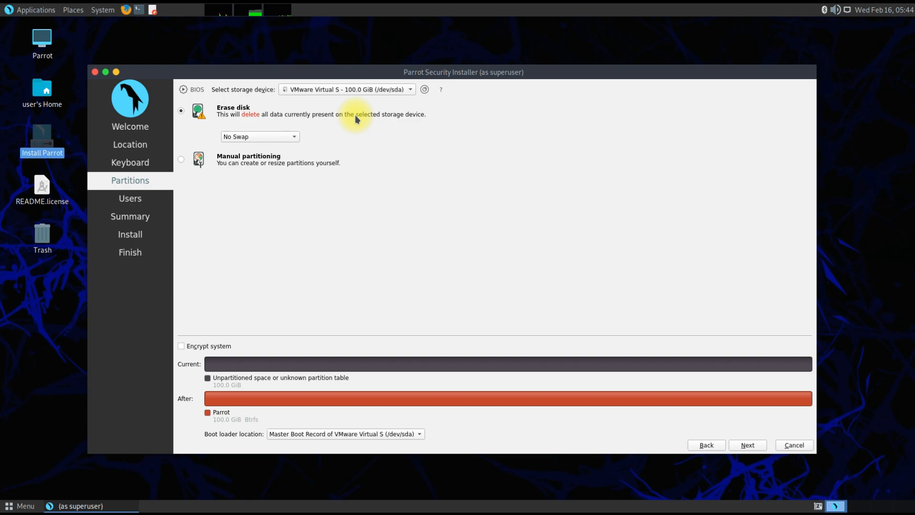
{"action": "left_click", "coordinate": [294, 136]}
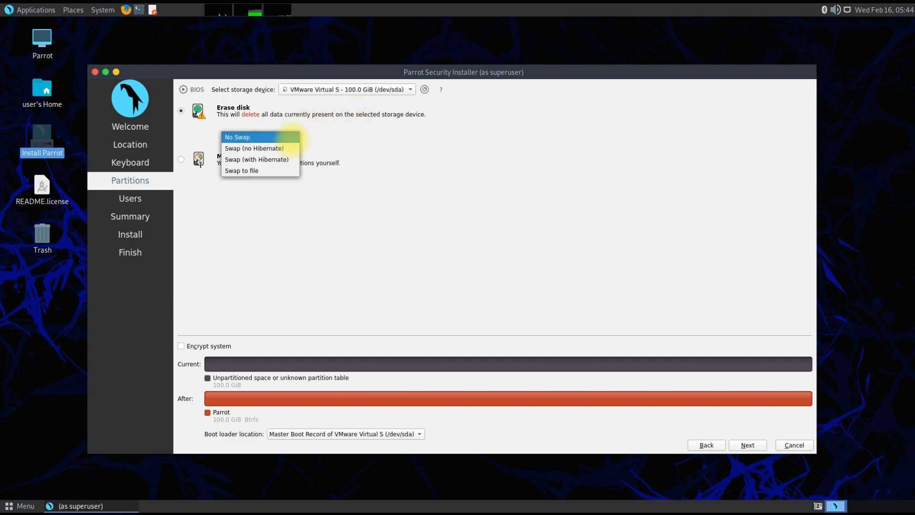
{"action": "left_click", "coordinate": [267, 170]}
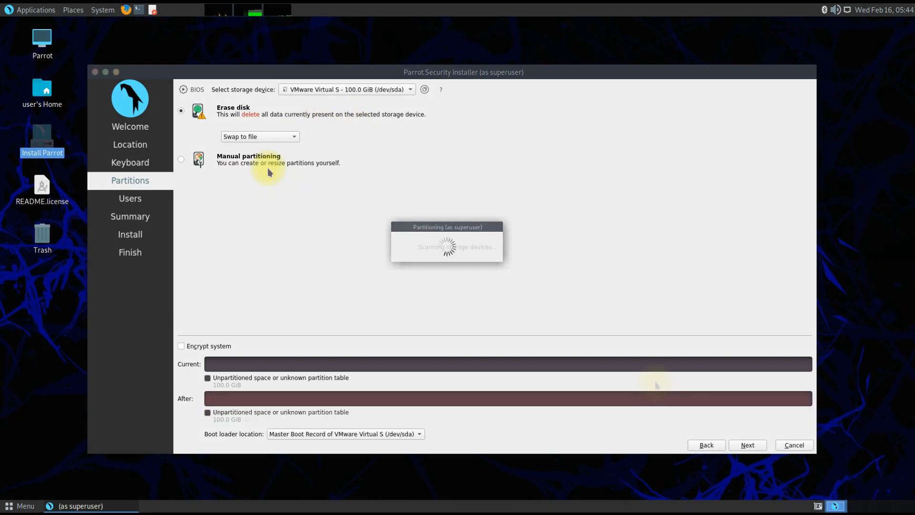
{"action": "left_click", "coordinate": [749, 446]}
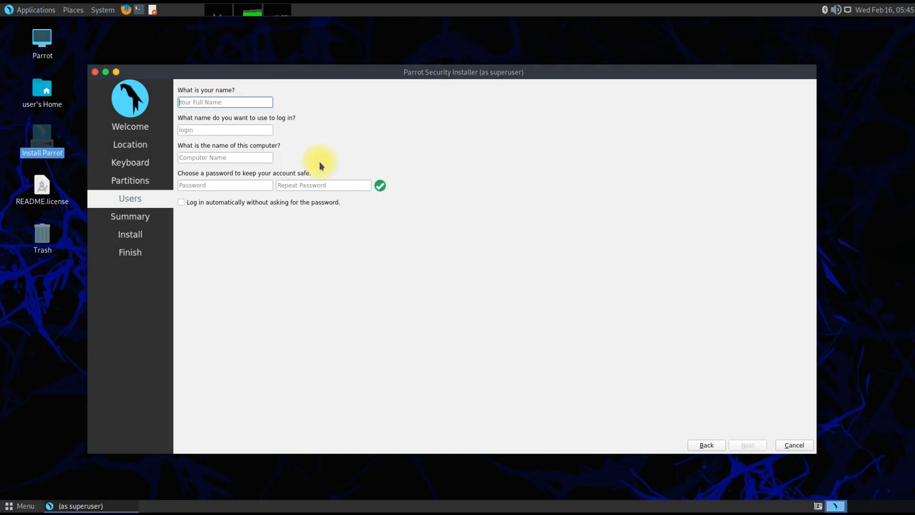
- Name the computer ParrotOS-5 and set the account's full name and login name to techsolutionz
{"action": "left_click", "coordinate": [246, 162]}
{"action": "type", "text": "P"}
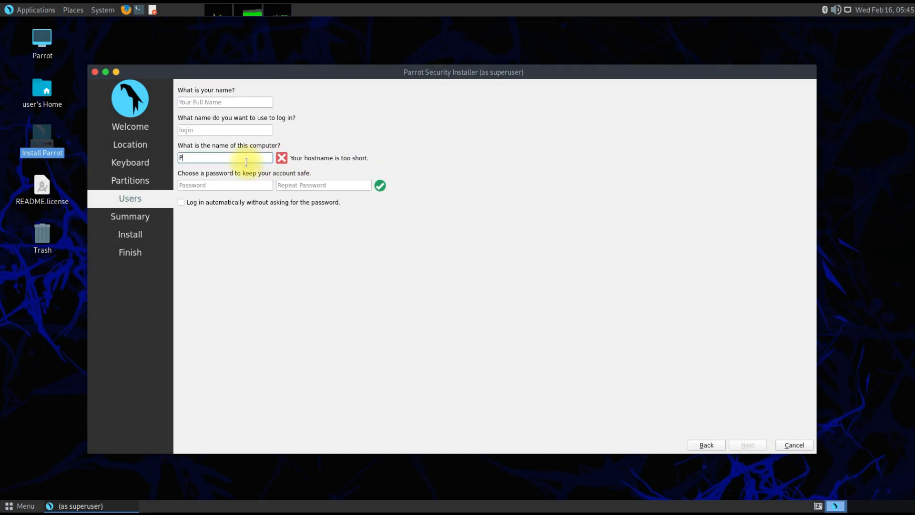
{"action": "type", "text": "arrotOS-"}
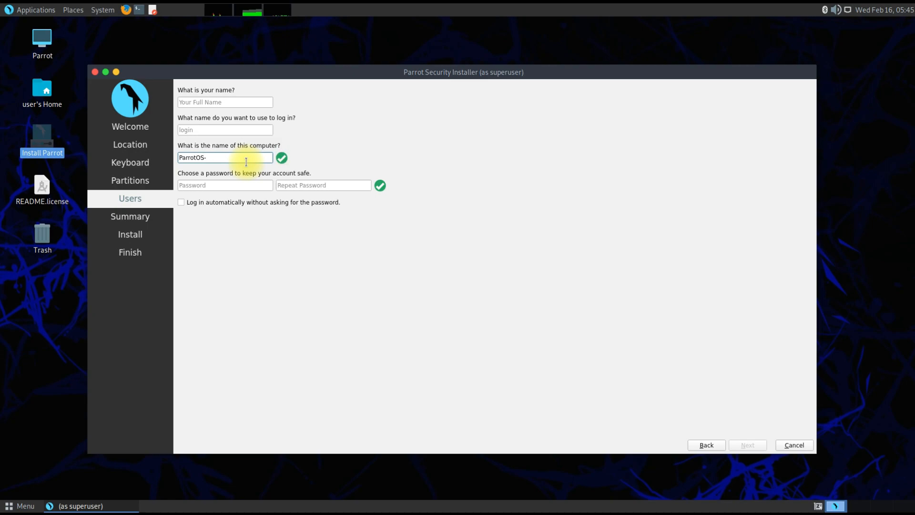
{"action": "type", "text": "5"}
{"action": "left_click", "coordinate": [231, 106]}
{"action": "type", "text": "techs"}
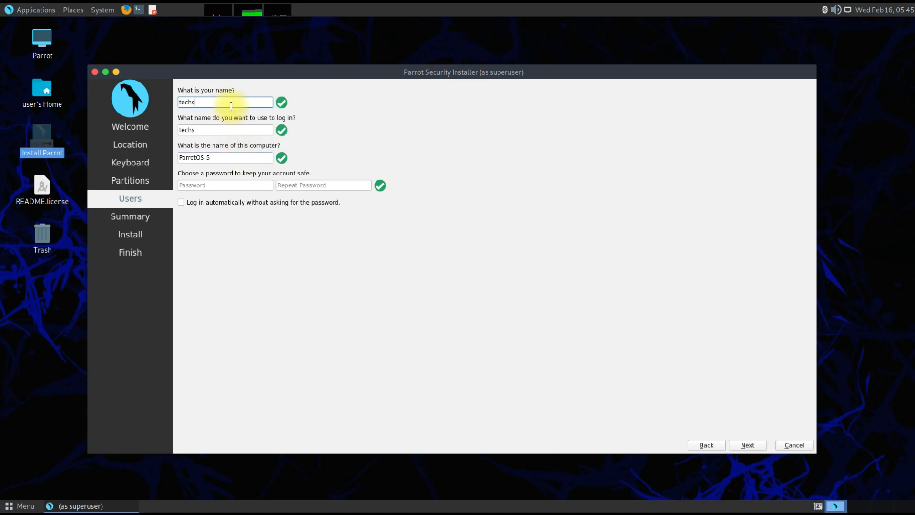
{"action": "type", "text": "olutionz"}
- Enter and repeat the account password, leaving automatic login off, and proceed to the installation summary
{"action": "key", "text": "Tab"}
{"action": "key", "text": "Tab"}
{"action": "key", "text": "Tab"}
{"action": "type", "text": "●●●●●●"}
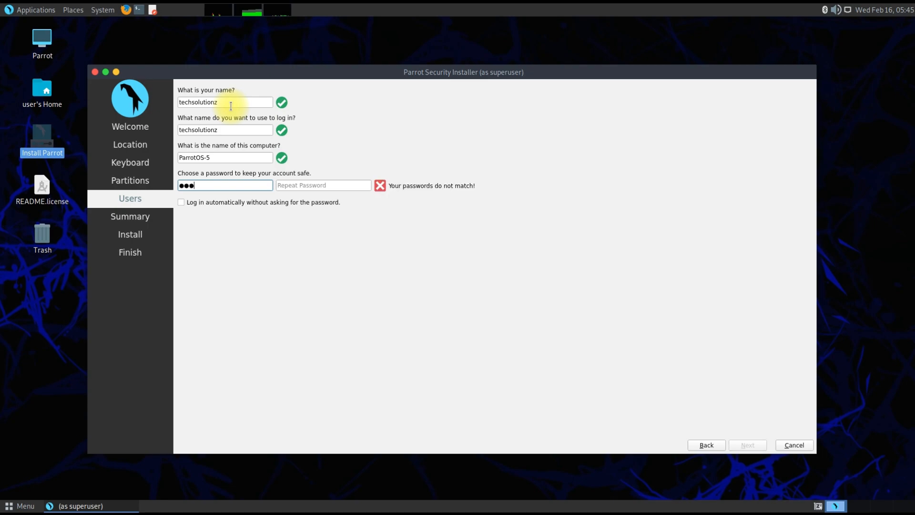
{"action": "left_click", "coordinate": [287, 184]}
{"action": "type", "text": "●●●●●●"}
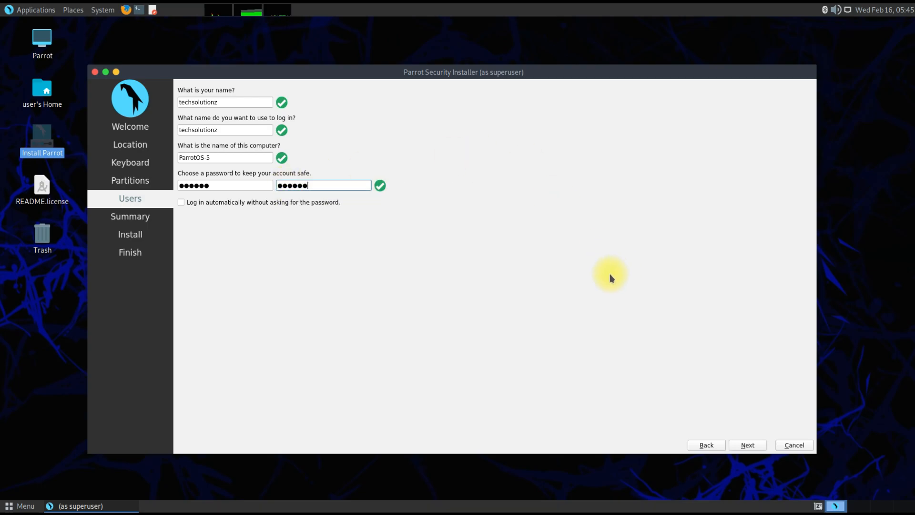
{"action": "left_click", "coordinate": [749, 446]}
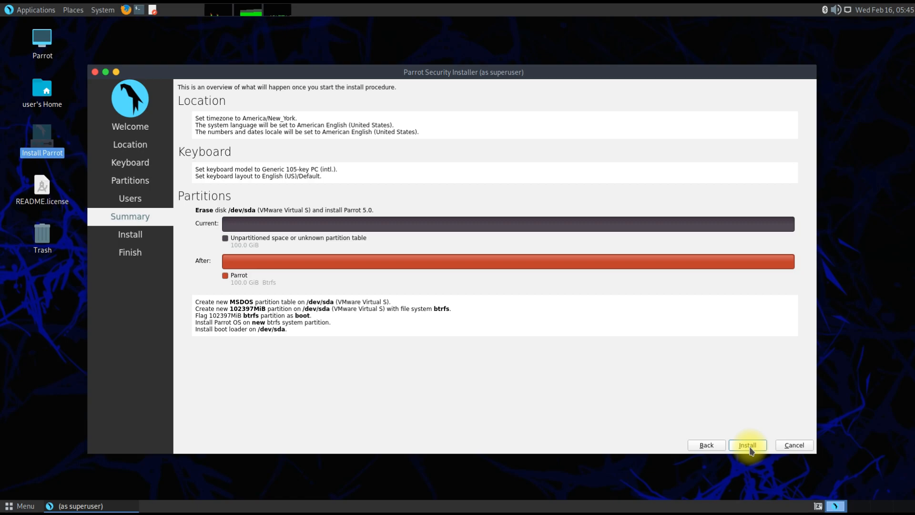
- Start the Parrot OS installation from the summary and finish it with an immediate restart
{"action": "left_click", "coordinate": [748, 445]}
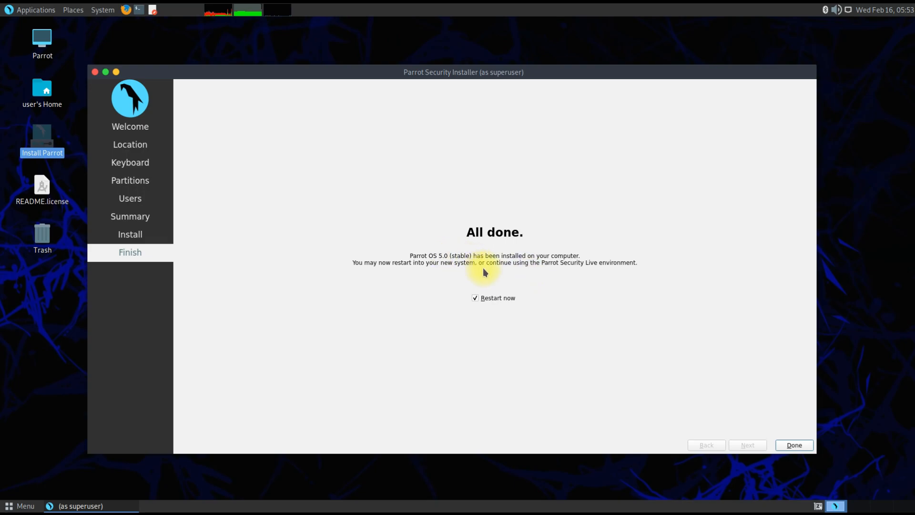
{"action": "left_click", "coordinate": [783, 446]}
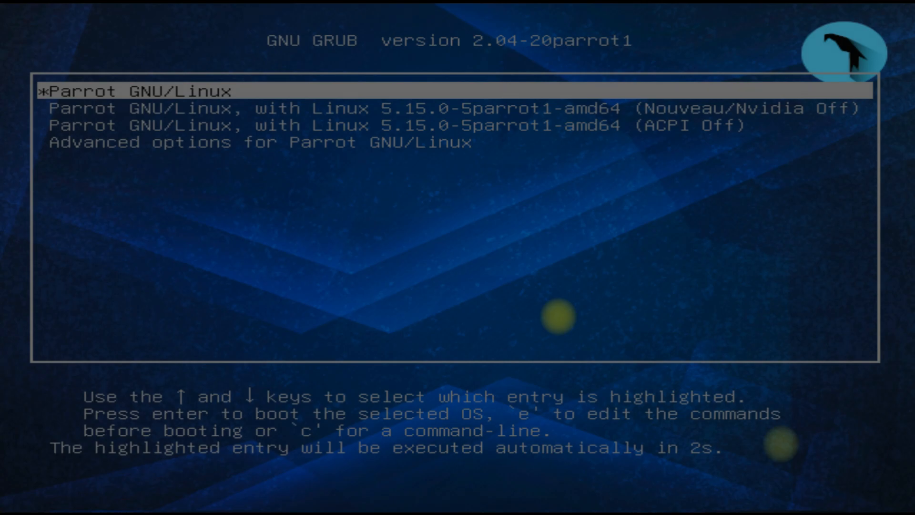
- Boot the default Parrot GNU/Linux entry and log in to the new account with its password
{"action": "key", "text": "Up"}
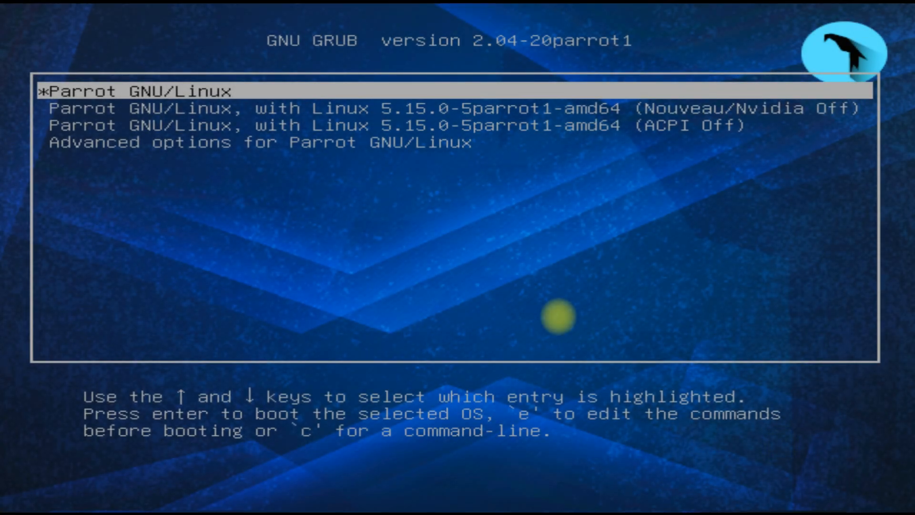
{"action": "key", "text": "Return"}
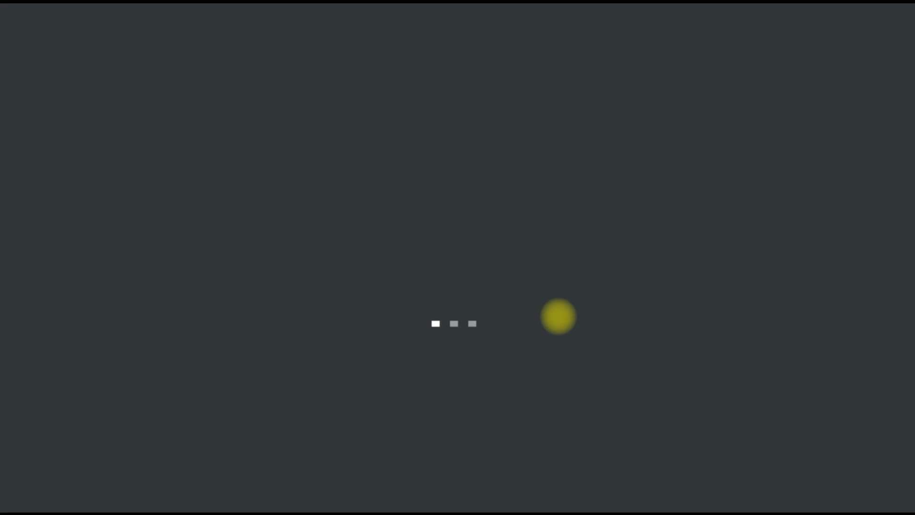
{"action": "type", "text": "••"}
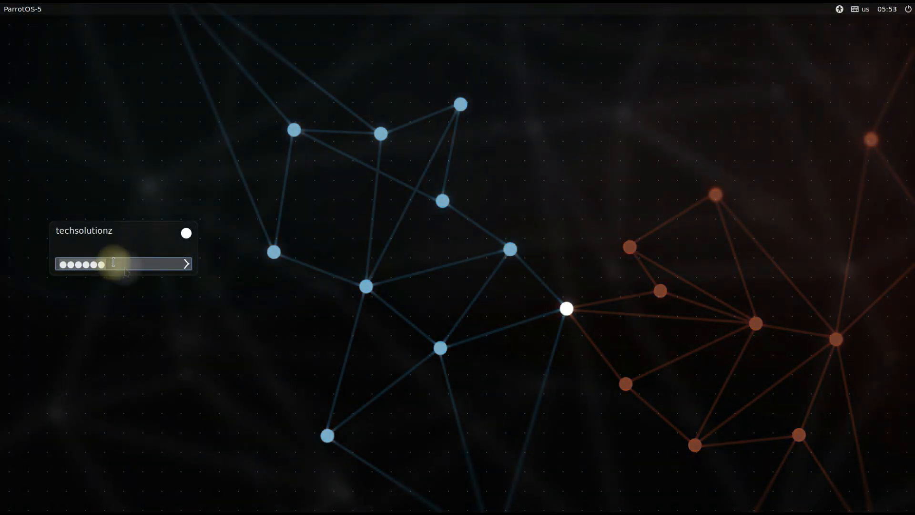
{"action": "left_click", "coordinate": [186, 263]}
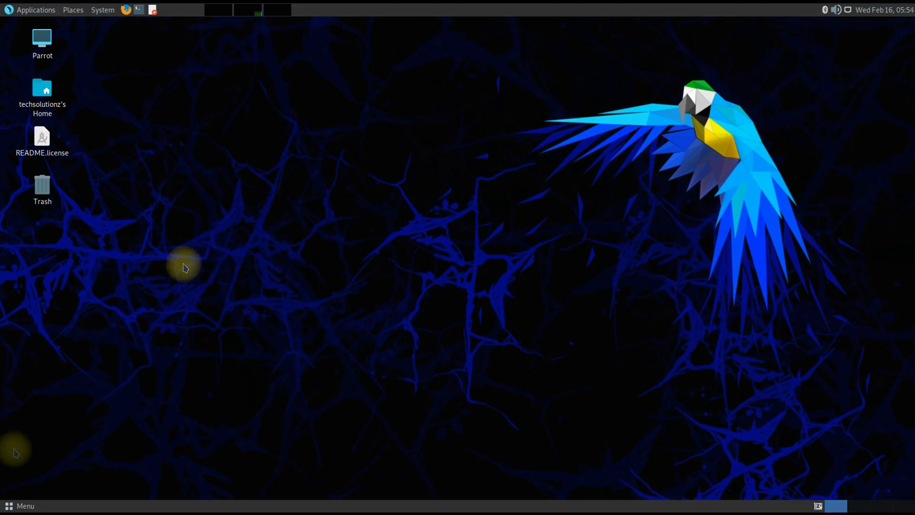
{"action": "left_click", "coordinate": [18, 506]}
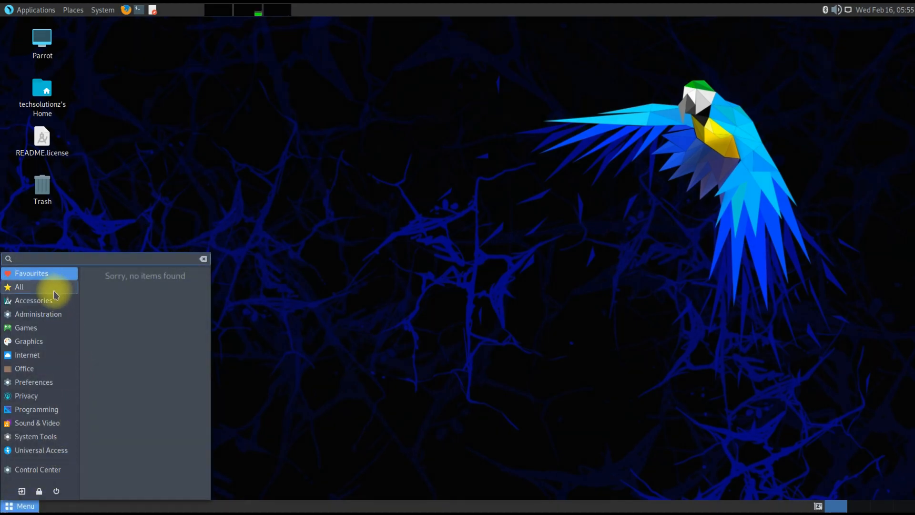
{"action": "left_click", "coordinate": [29, 287]}
{"action": "left_click_drag", "start_coordinate": [206, 298], "coordinate": [187, 282]}
{"action": "left_click", "coordinate": [382, 282]}
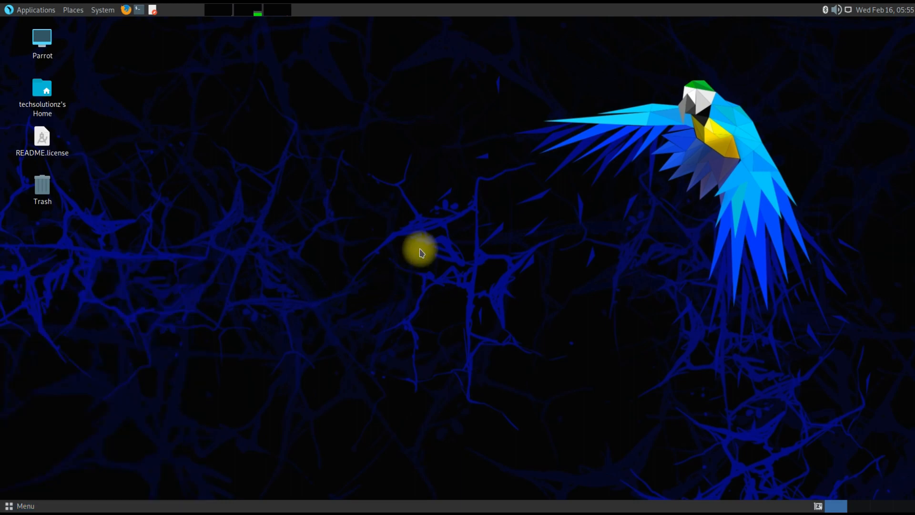